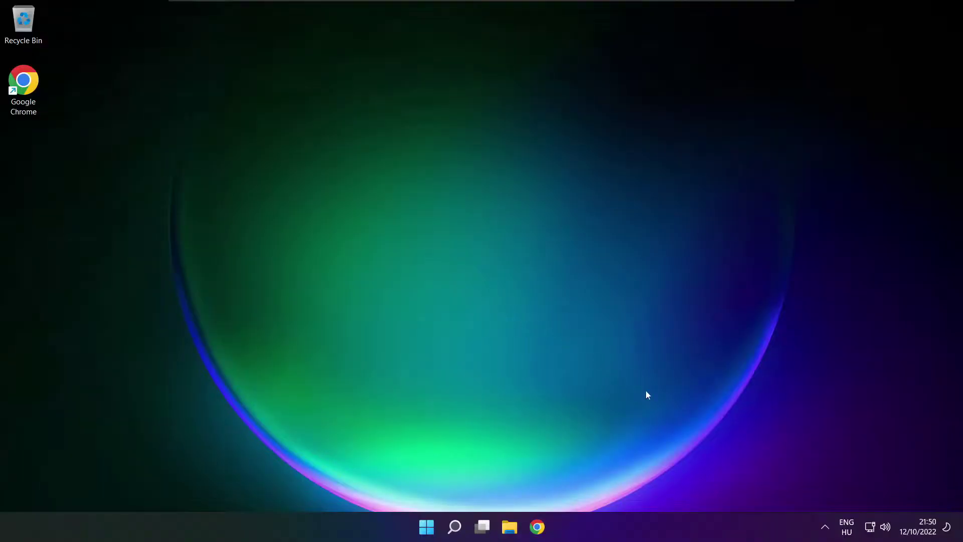
Step: Switch the sound output from CABLE Input to Speakers (High Definition Audio Device) in Quick Settings
{"action": "left_click", "coordinate": [886, 526]}
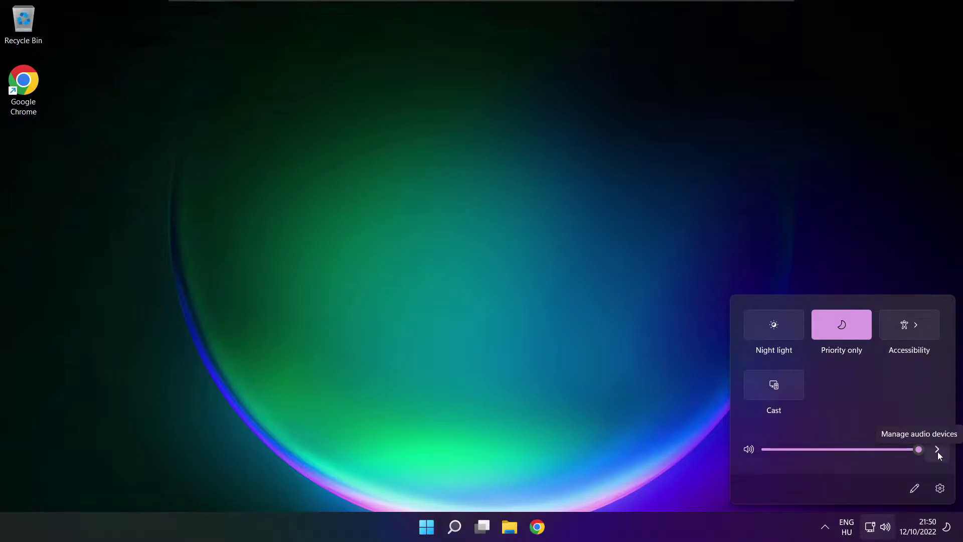
{"action": "left_click", "coordinate": [937, 450]}
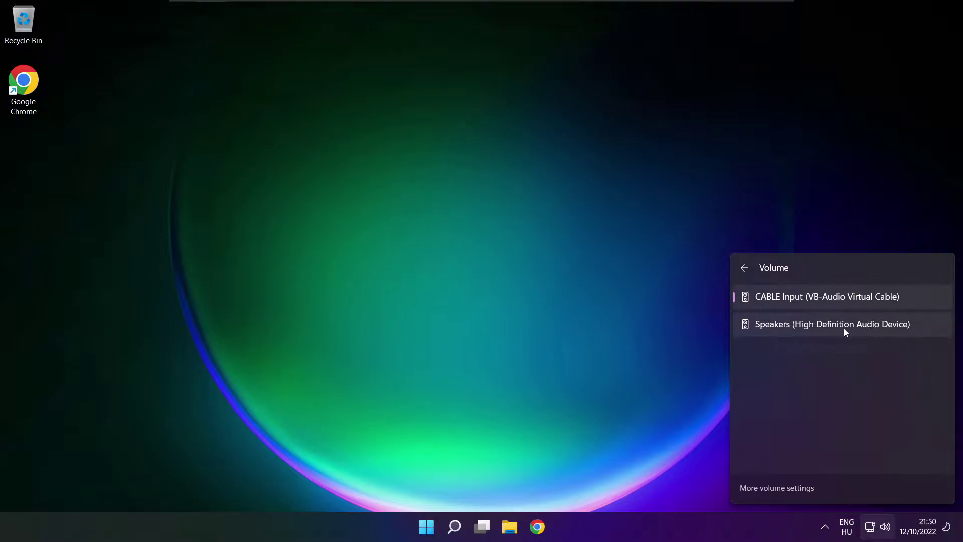
{"action": "left_click", "coordinate": [920, 329]}
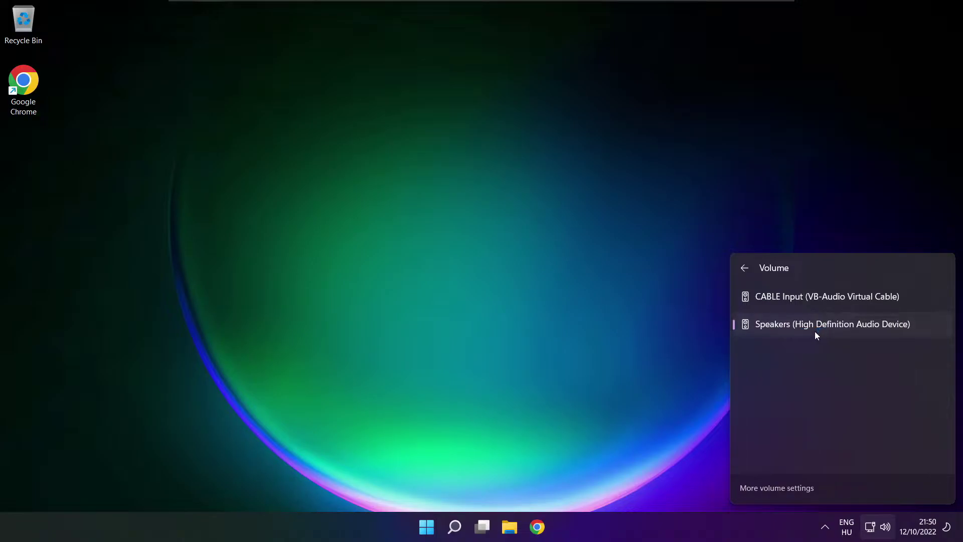
{"action": "left_click", "coordinate": [509, 293]}
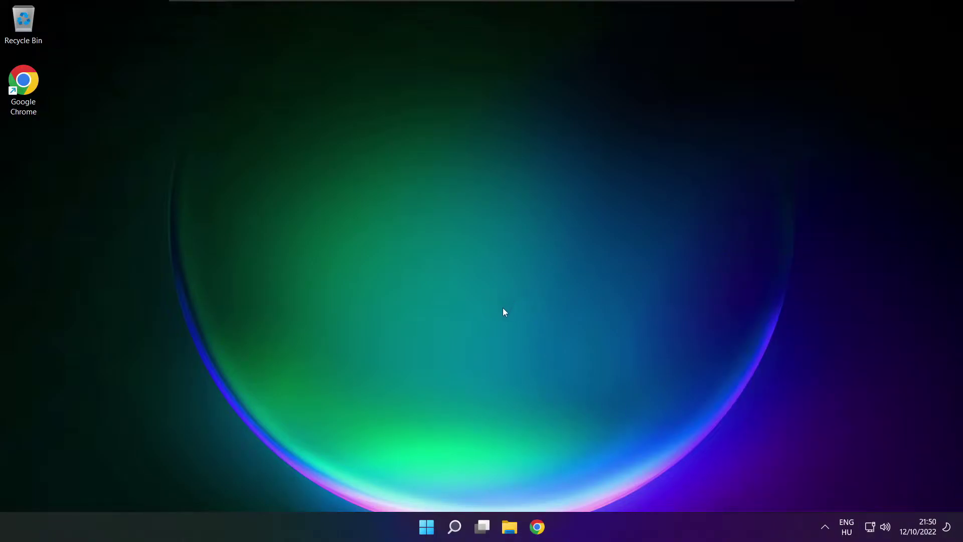
{"action": "left_click", "coordinate": [427, 526]}
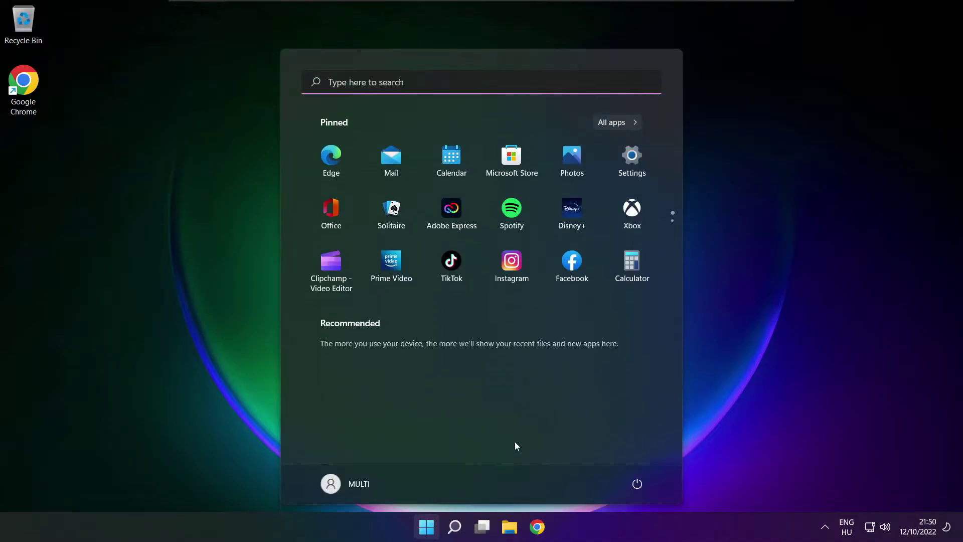
{"action": "left_click", "coordinate": [637, 482]}
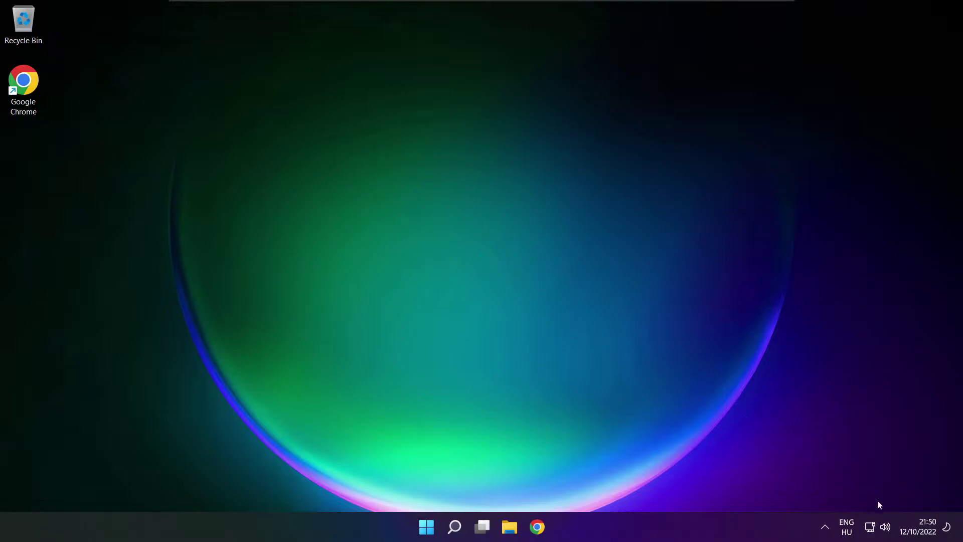
Step: Open the full Sound settings page through More volume settings, keeping Speakers volume at 100
{"action": "left_click", "coordinate": [885, 527]}
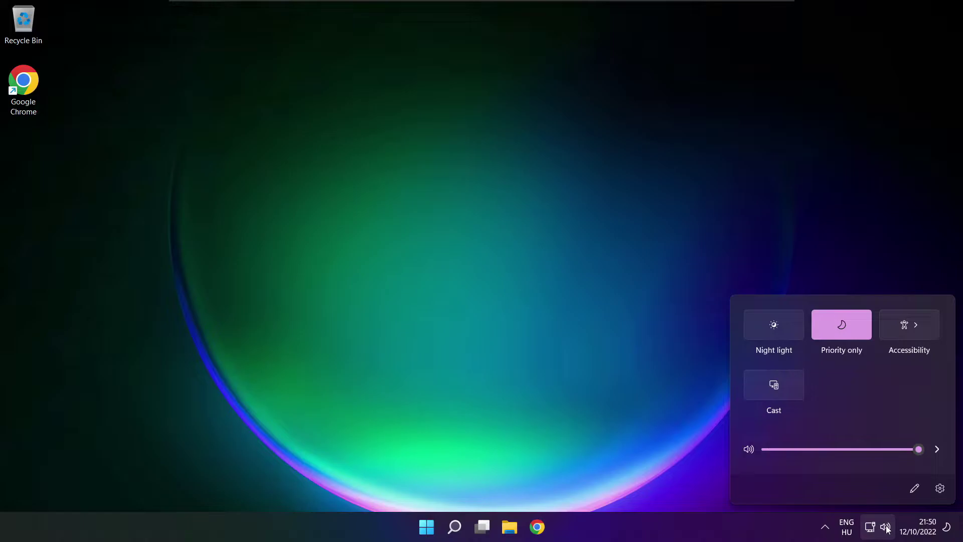
{"action": "left_click", "coordinate": [938, 450]}
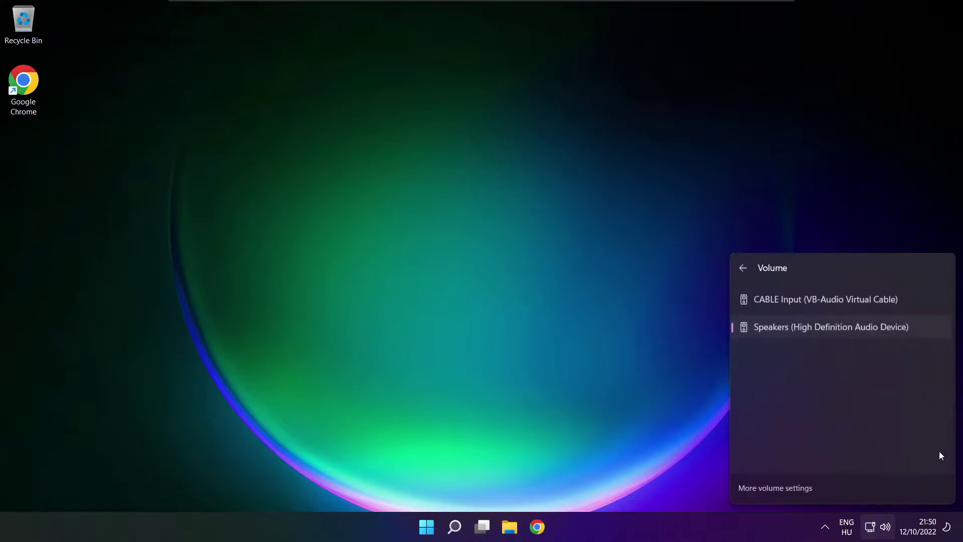
{"action": "left_click", "coordinate": [780, 490]}
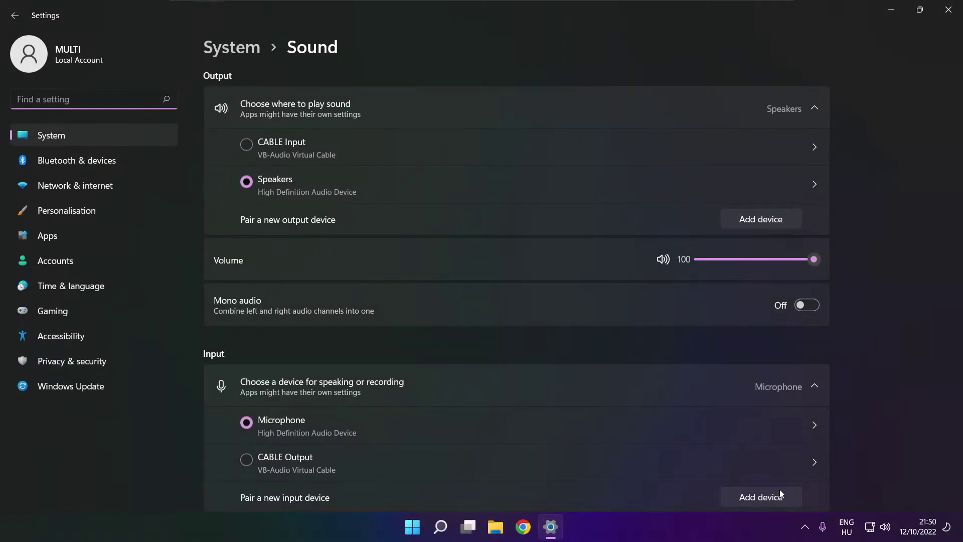
{"action": "left_click", "coordinate": [256, 182]}
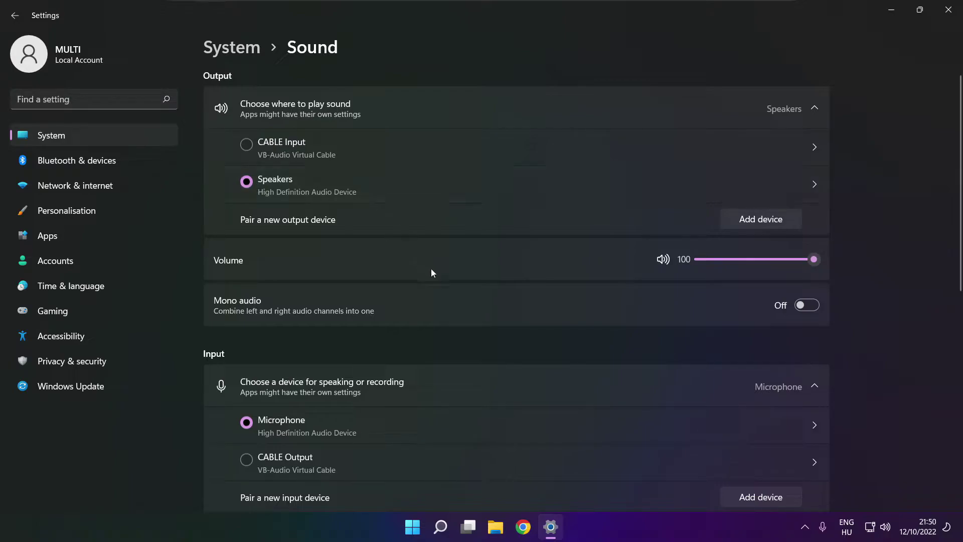
{"action": "left_click_drag", "start_coordinate": [772, 260], "coordinate": [831, 259]}
{"action": "left_click_drag", "start_coordinate": [961, 255], "coordinate": [957, 420]}
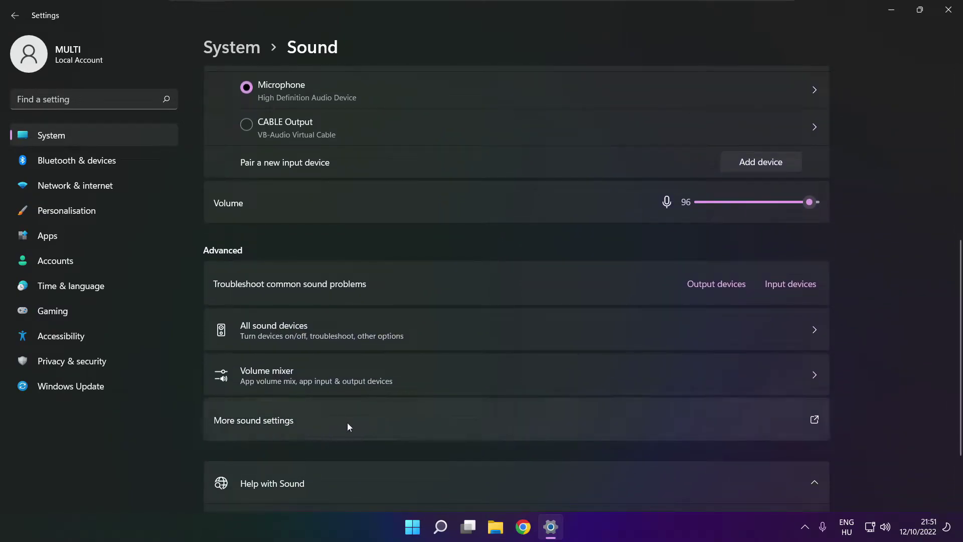
Step: Disable the CABLE Input playback device in the classic Sound panel, leaving Speakers as default
{"action": "left_click", "coordinate": [396, 423]}
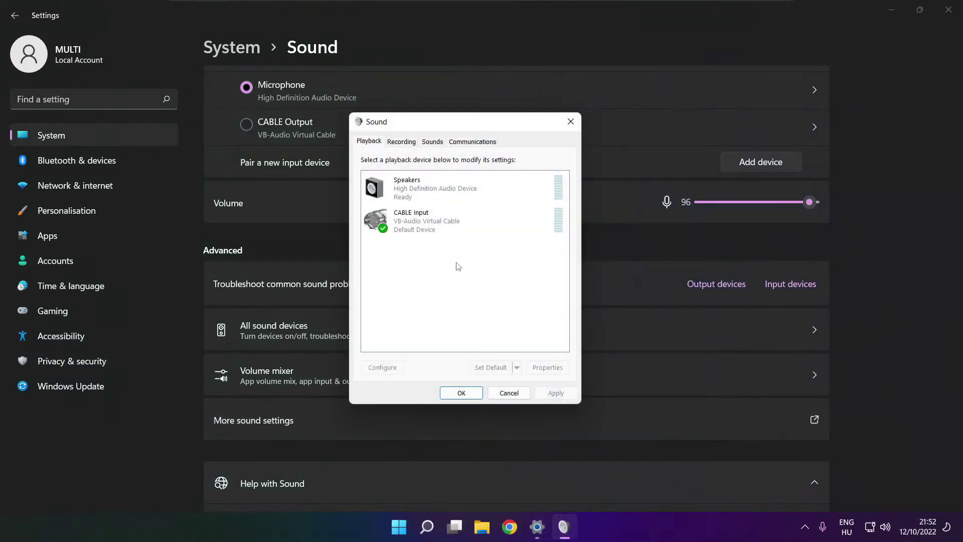
{"action": "left_click", "coordinate": [413, 229]}
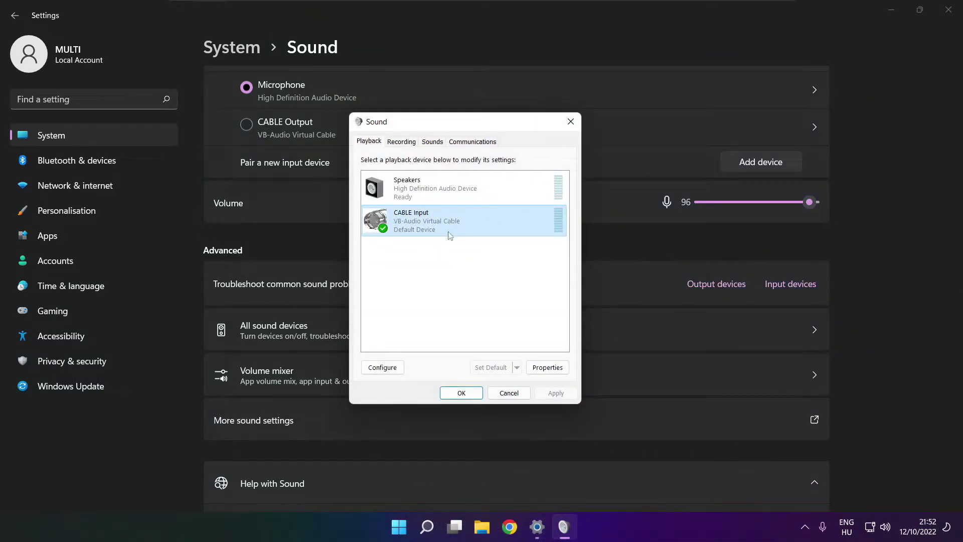
{"action": "right_click", "coordinate": [510, 221]}
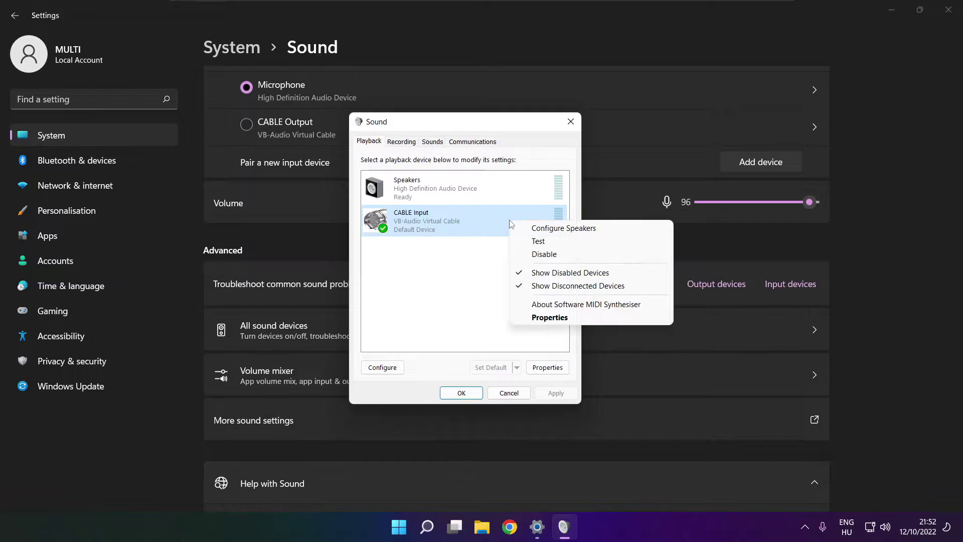
{"action": "left_click", "coordinate": [559, 257]}
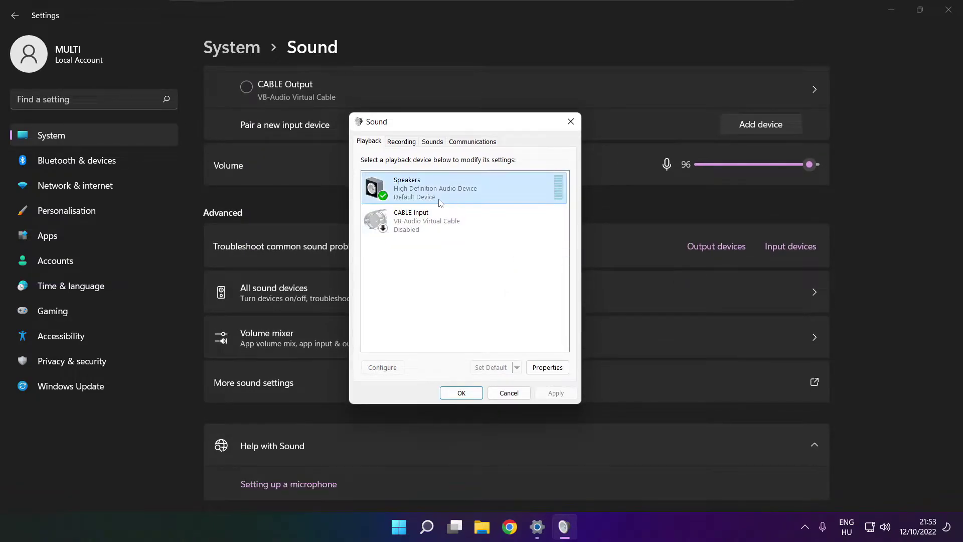
{"action": "left_click", "coordinate": [441, 202]}
{"action": "right_click", "coordinate": [467, 192]}
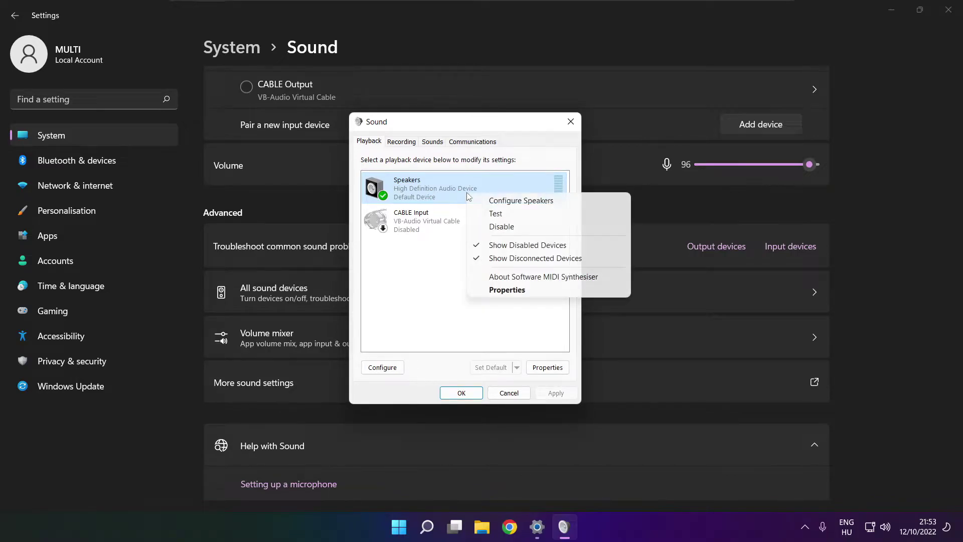
Step: Run Speaker Setup with the 7.1 Surround layout through to Finish
{"action": "left_click", "coordinate": [531, 201]}
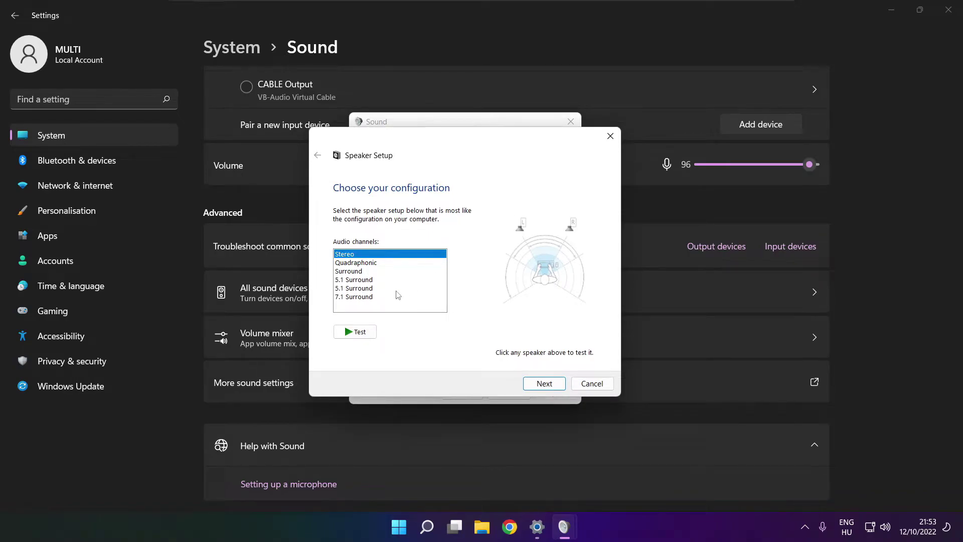
{"action": "left_click", "coordinate": [358, 298]}
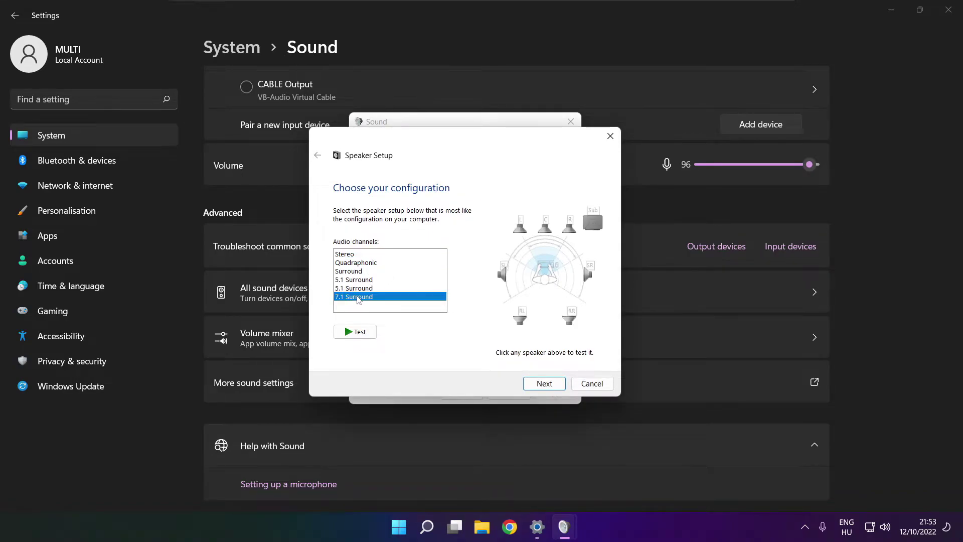
{"action": "left_click", "coordinate": [545, 384]}
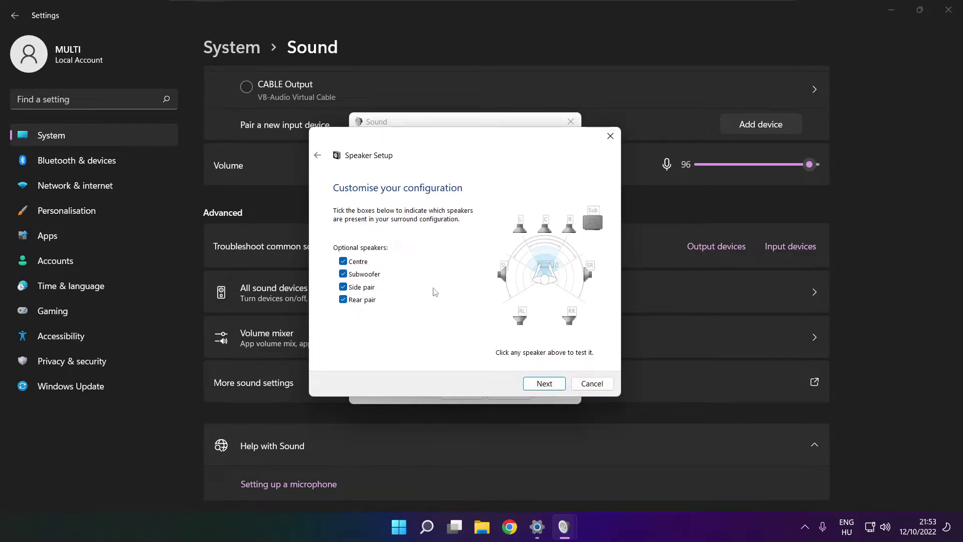
{"action": "left_click", "coordinate": [537, 383]}
{"action": "left_click", "coordinate": [540, 383]}
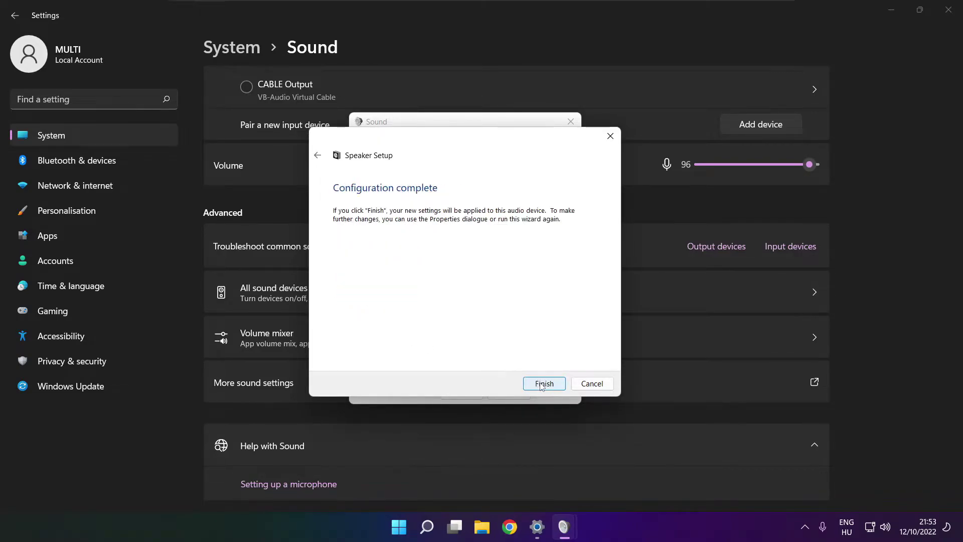
{"action": "left_click", "coordinate": [541, 384]}
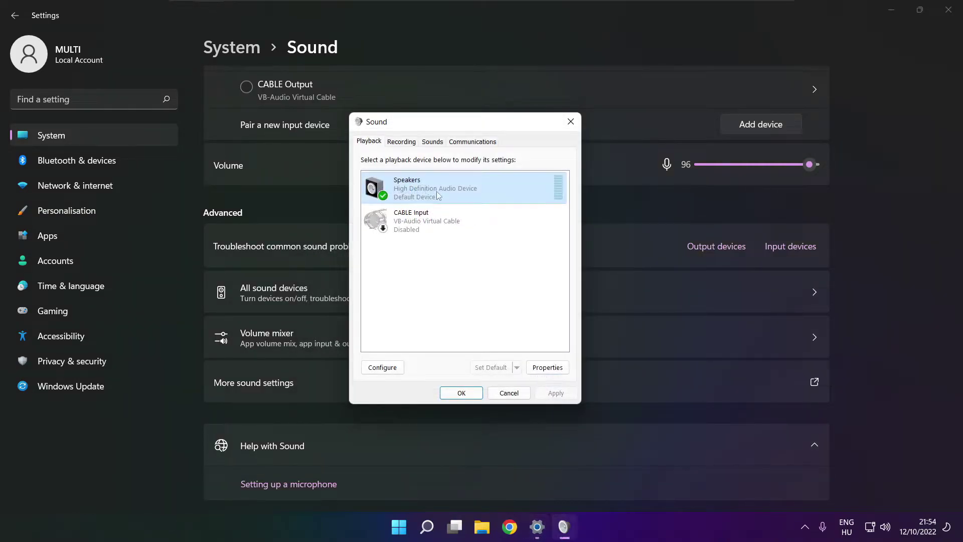
Step: Tick Disable all enhancements in Speakers Properties and apply the change
{"action": "left_click", "coordinate": [549, 368]}
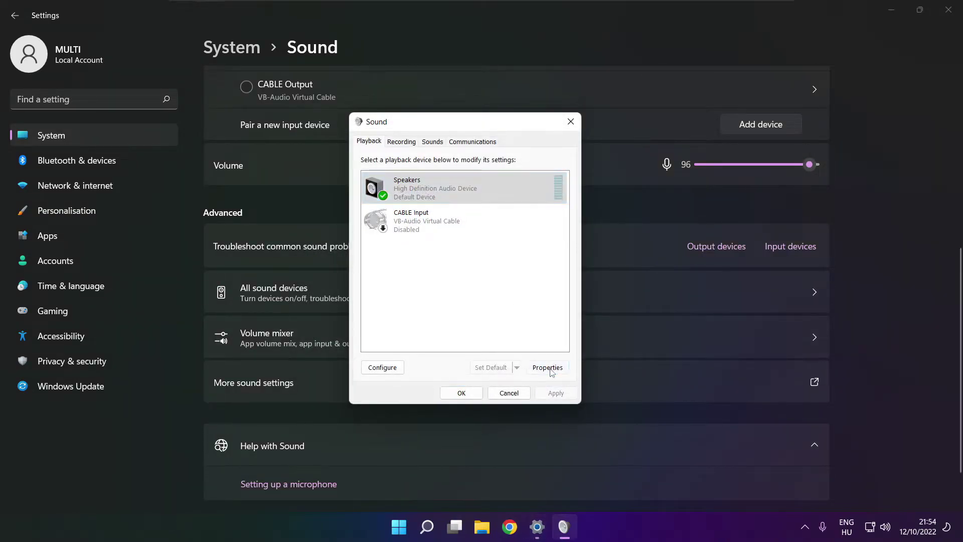
{"action": "left_click_drag", "start_coordinate": [446, 167], "coordinate": [427, 137]}
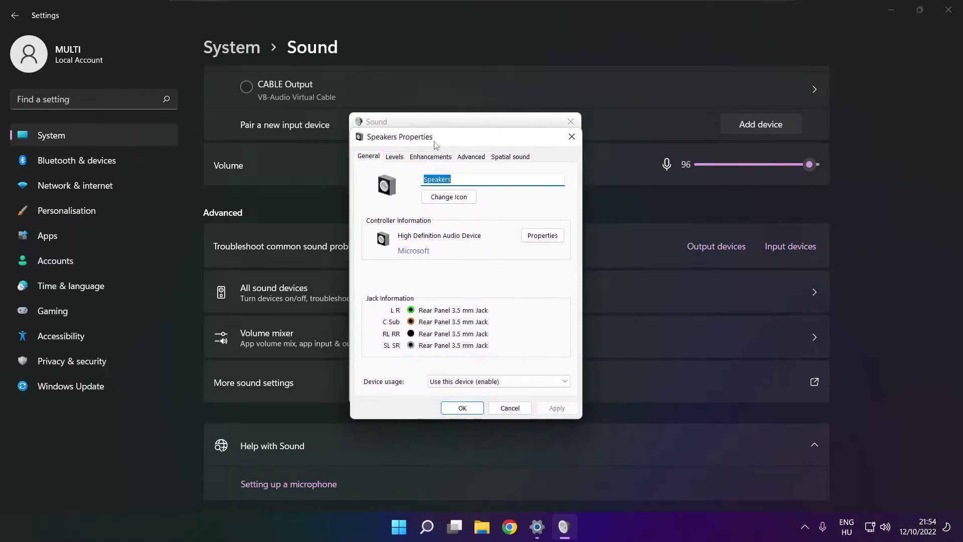
{"action": "left_click", "coordinate": [427, 157]}
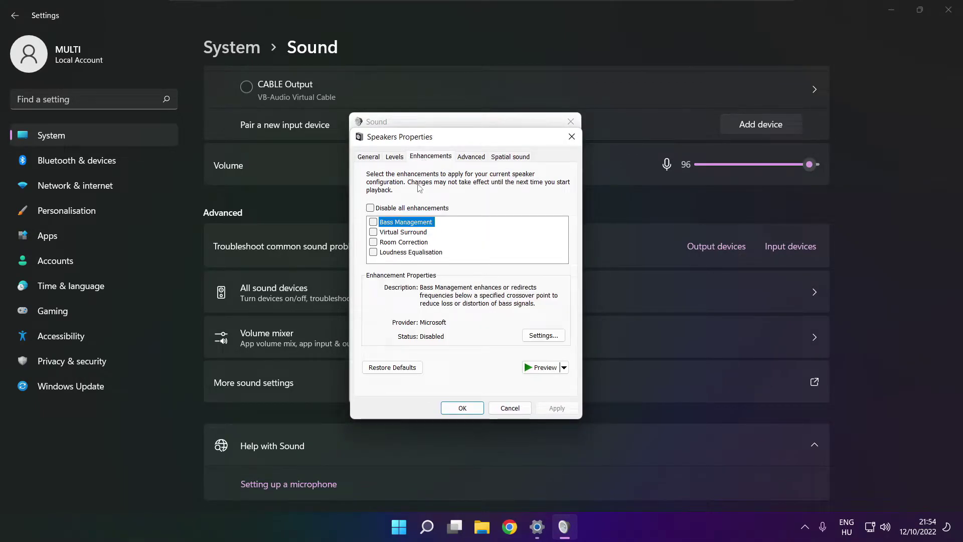
{"action": "left_click", "coordinate": [376, 209]}
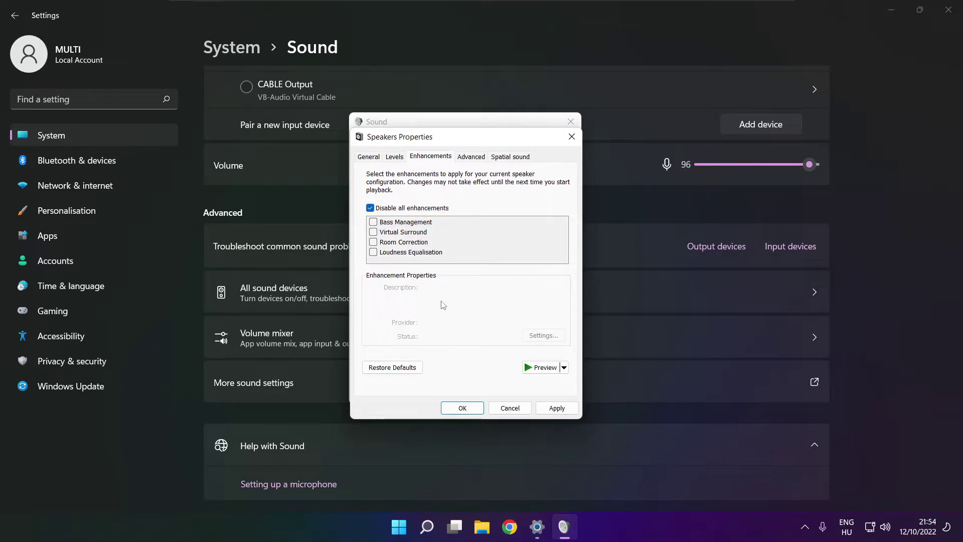
{"action": "left_click", "coordinate": [563, 411]}
{"action": "left_click", "coordinate": [469, 158]}
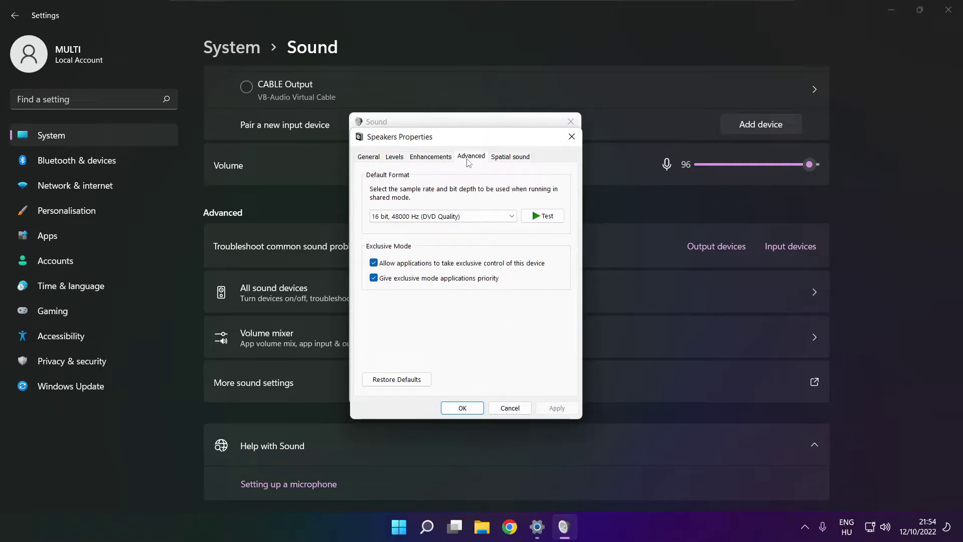
{"action": "left_click", "coordinate": [511, 218]}
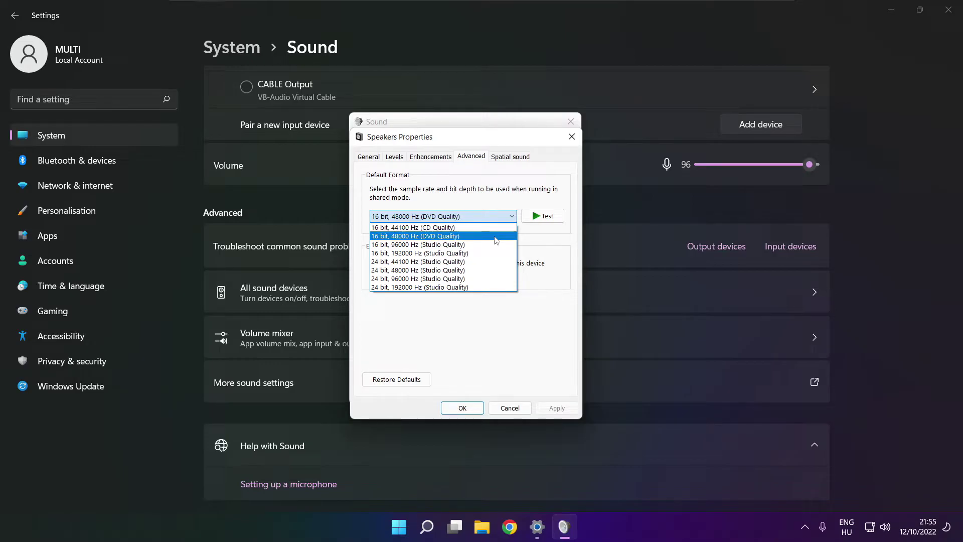
{"action": "left_click", "coordinate": [496, 236]}
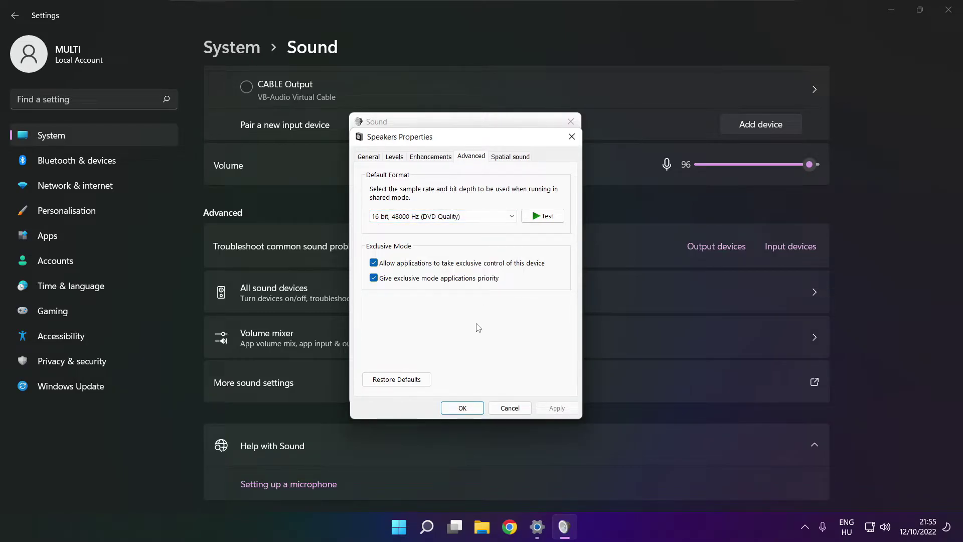
Step: Confirm Speakers Properties and the Sound dialog with OK, then close Settings
{"action": "left_click", "coordinate": [463, 407]}
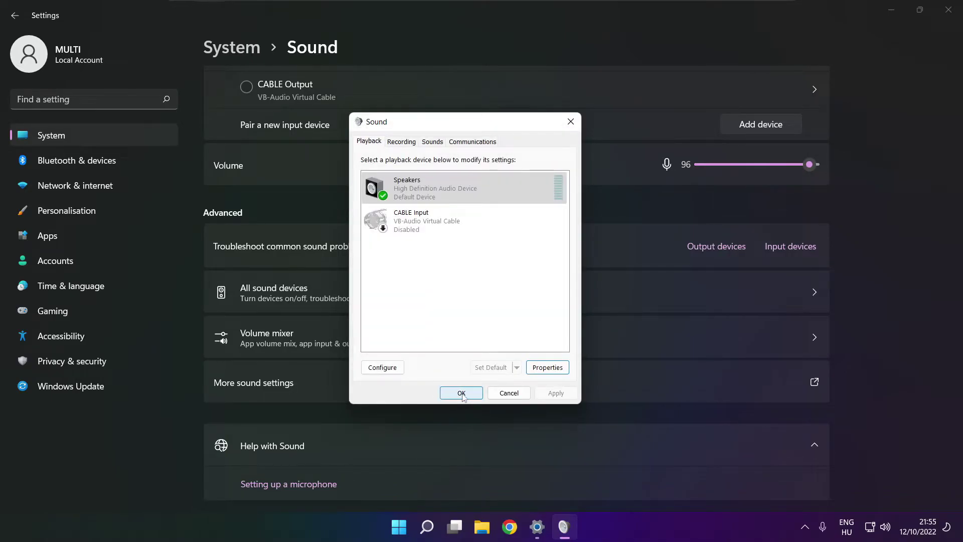
{"action": "left_click", "coordinate": [461, 393]}
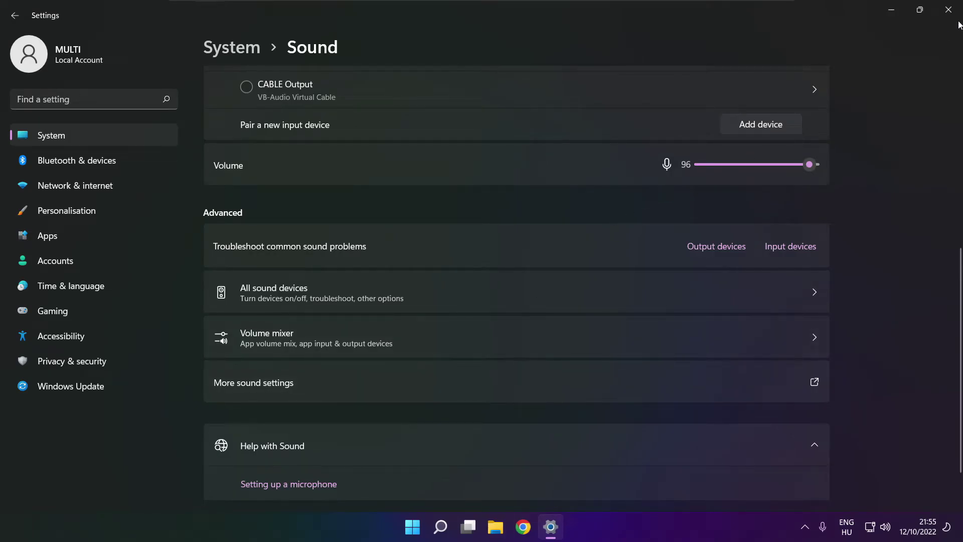
{"action": "left_click", "coordinate": [948, 10]}
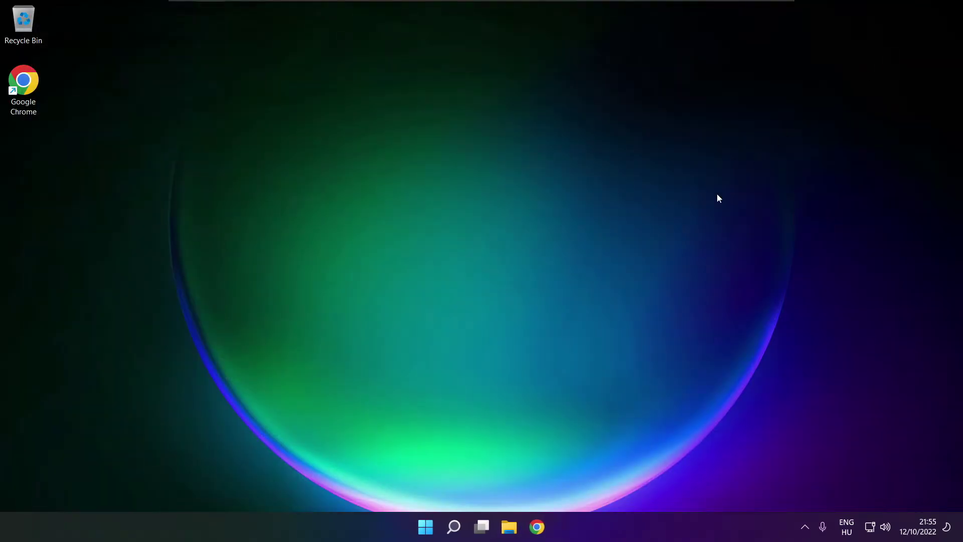
Step: Bring up the Start menu's power options, then open Windows search
{"action": "left_click", "coordinate": [424, 527]}
{"action": "left_click", "coordinate": [636, 483]}
{"action": "left_click", "coordinate": [455, 525]}
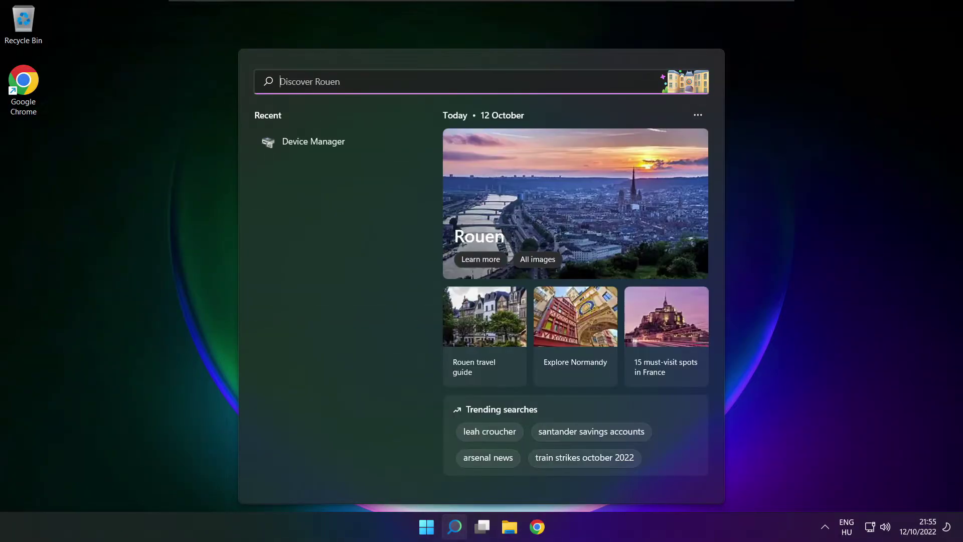
Step: Launch Device Manager via search, centre it, and expand Sound, video and game controllers
{"action": "type", "text": "device manager"}
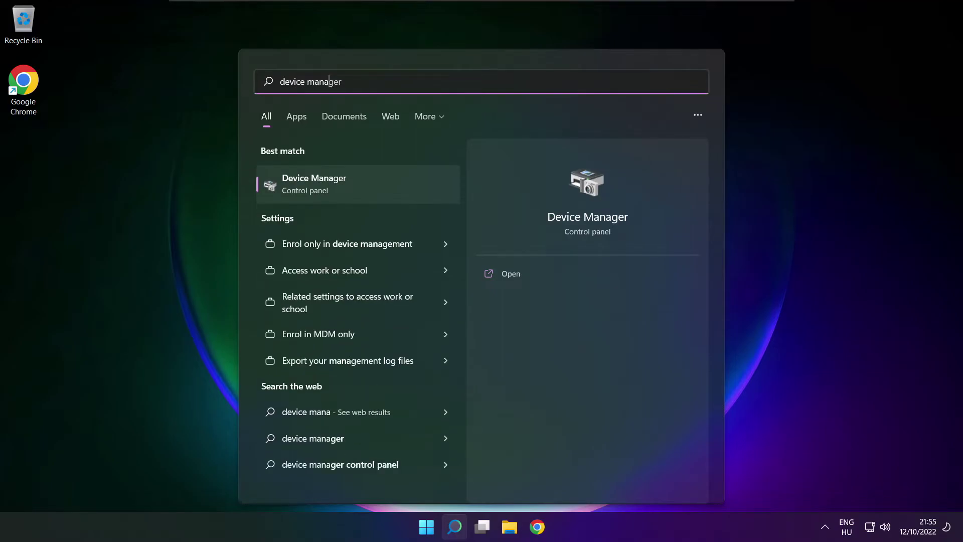
{"action": "left_click", "coordinate": [372, 182]}
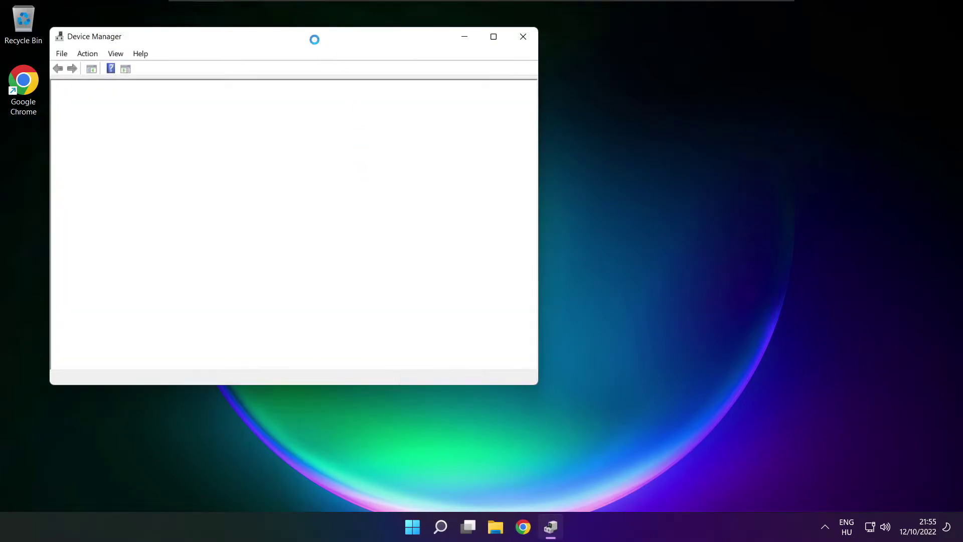
{"action": "left_click_drag", "start_coordinate": [301, 40], "coordinate": [504, 89]}
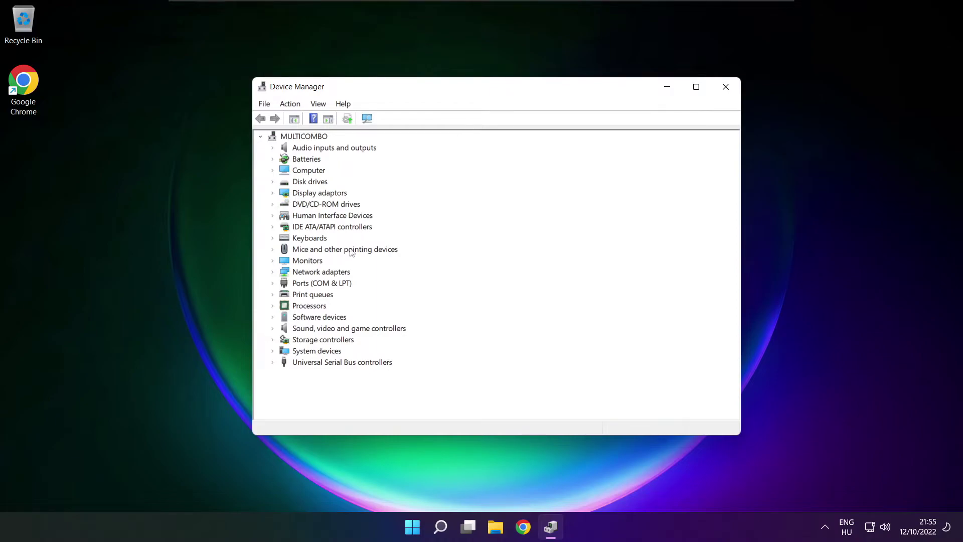
{"action": "left_click", "coordinate": [378, 330]}
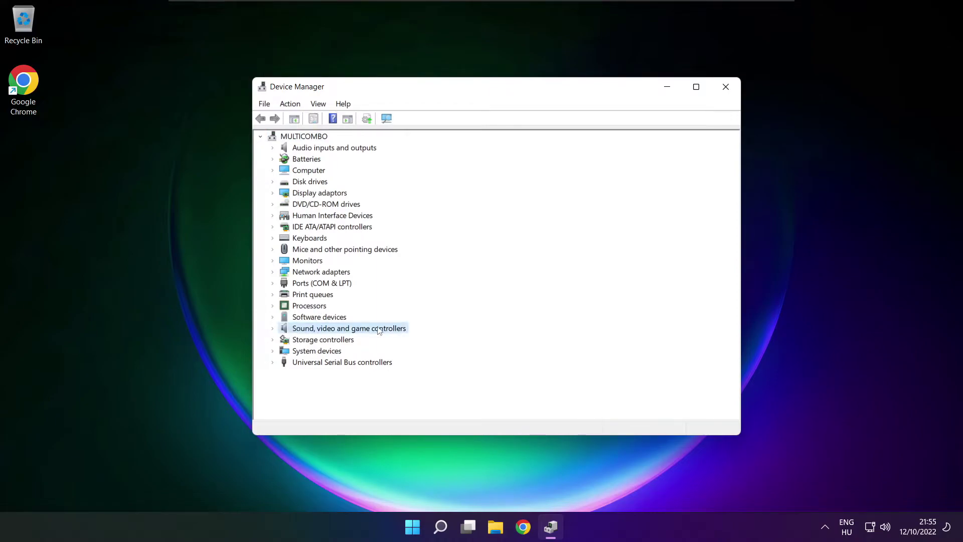
{"action": "left_click", "coordinate": [273, 329]}
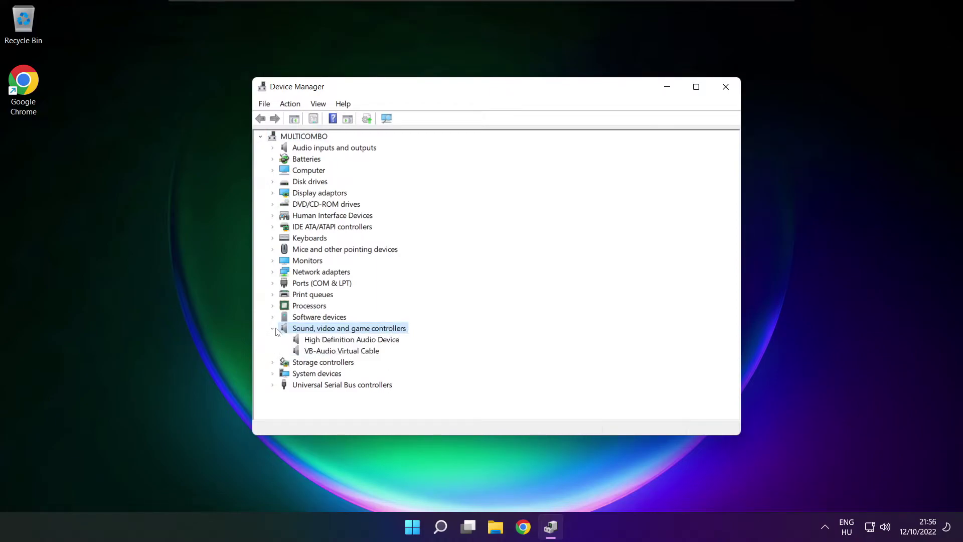
{"action": "left_click", "coordinate": [318, 340]}
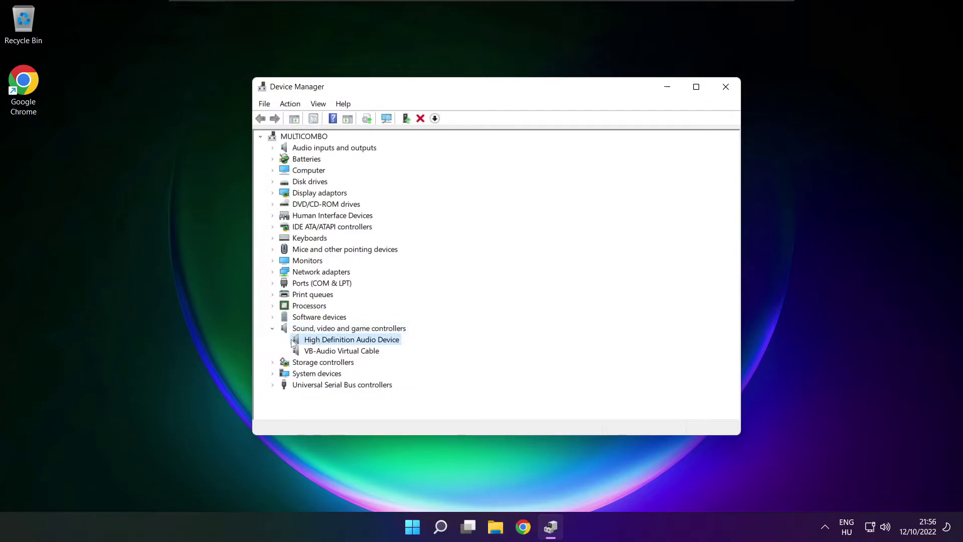
Step: Reinstall the High Definition Audio Device driver by picking it from the available drivers list
{"action": "right_click", "coordinate": [342, 341]}
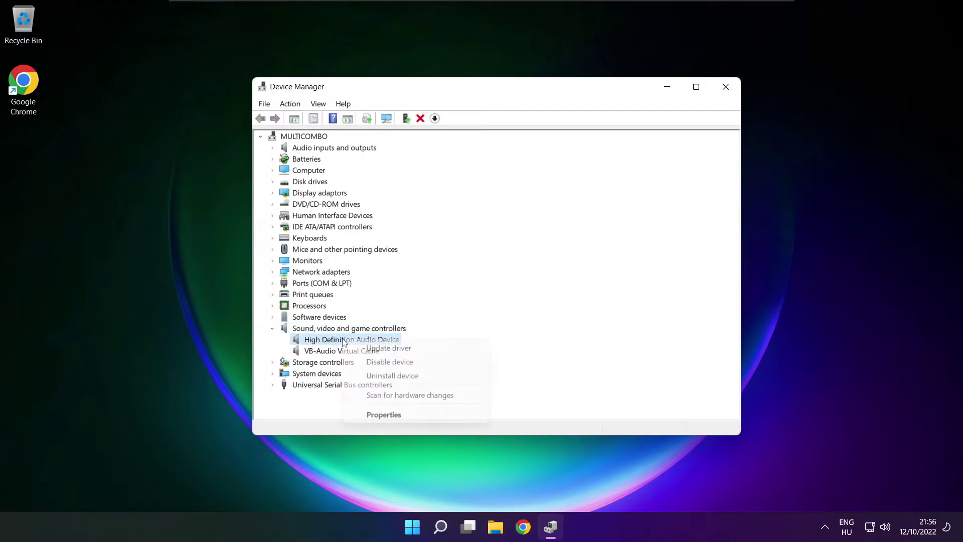
{"action": "left_click", "coordinate": [434, 348]}
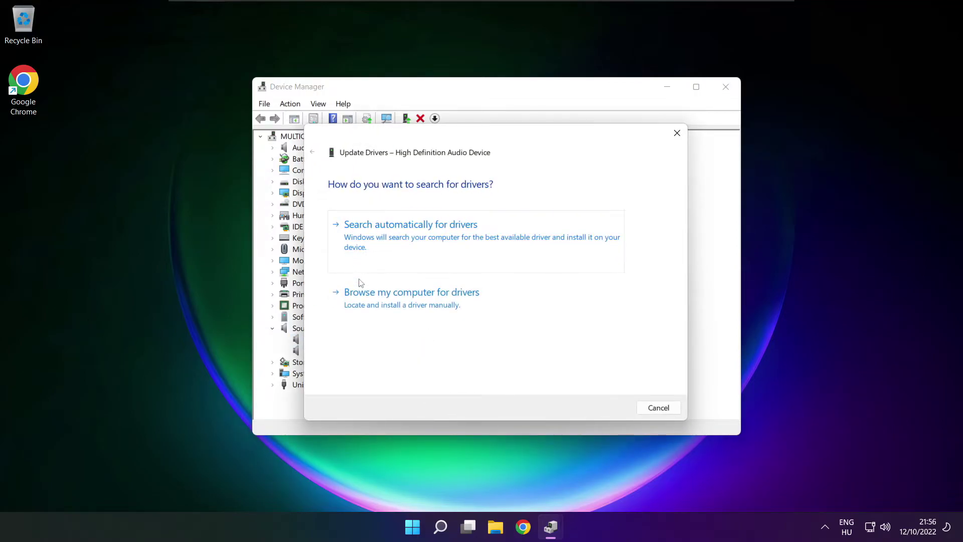
{"action": "left_click", "coordinate": [434, 304]}
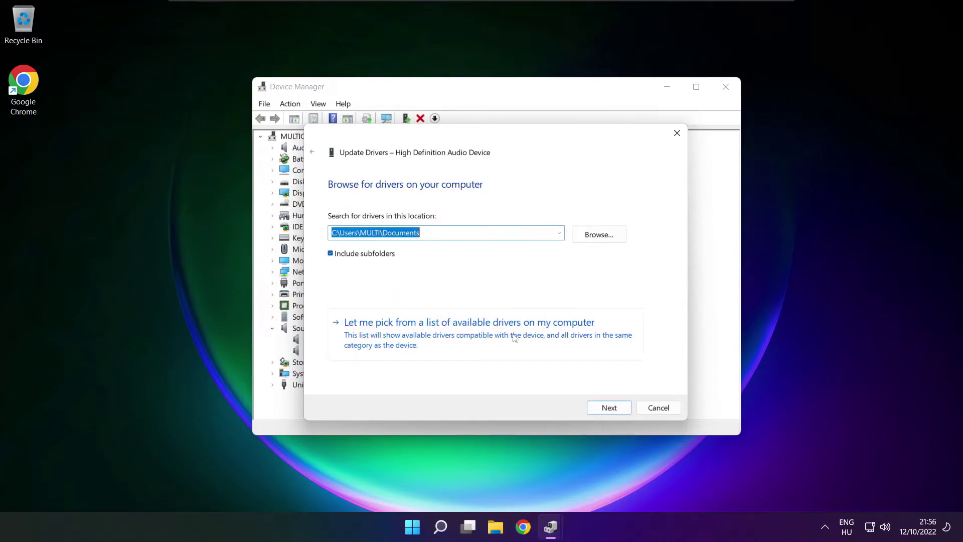
{"action": "left_click", "coordinate": [474, 341]}
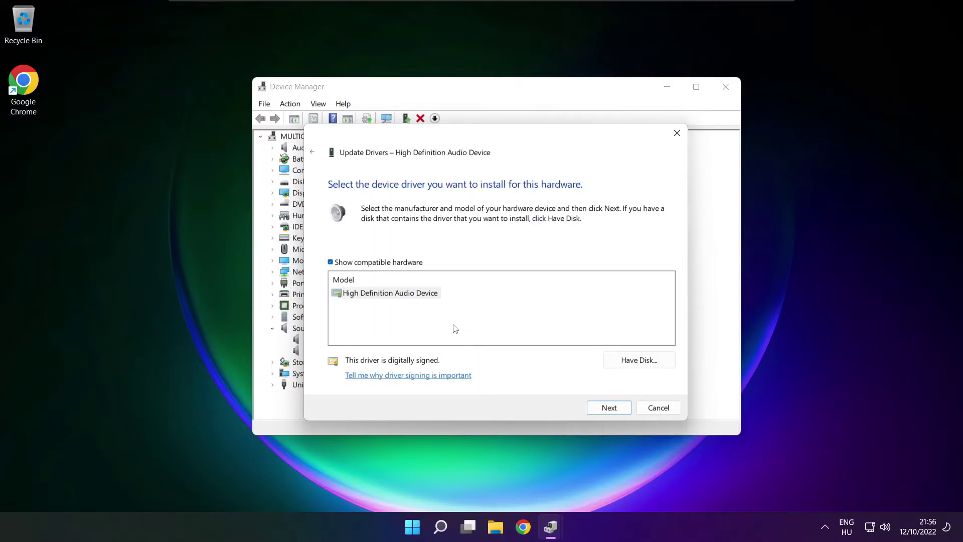
{"action": "left_click", "coordinate": [376, 295]}
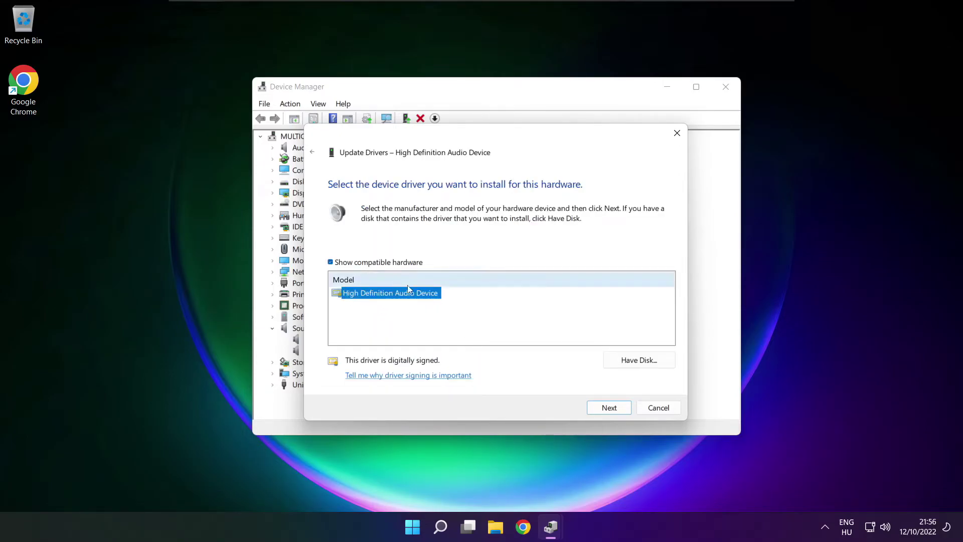
{"action": "left_click", "coordinate": [609, 408]}
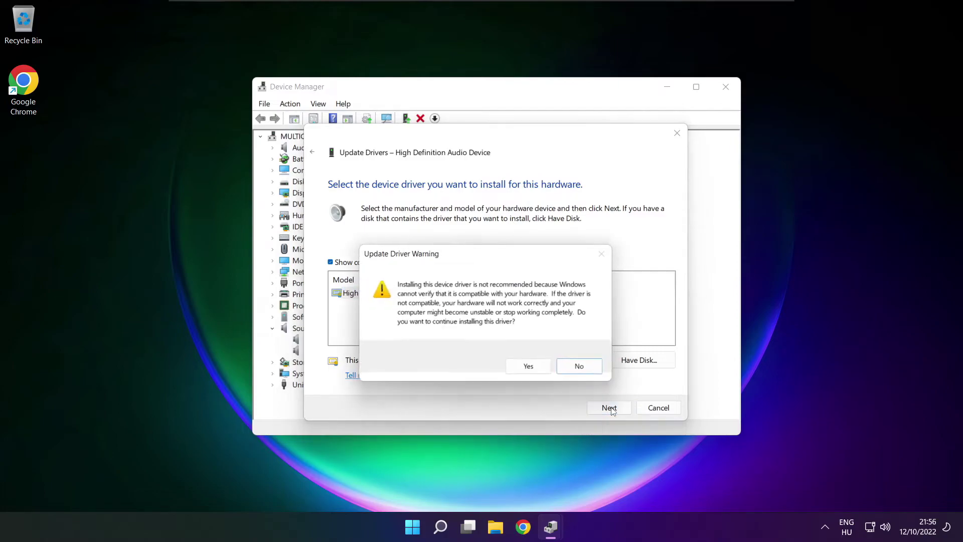
{"action": "left_click", "coordinate": [532, 369]}
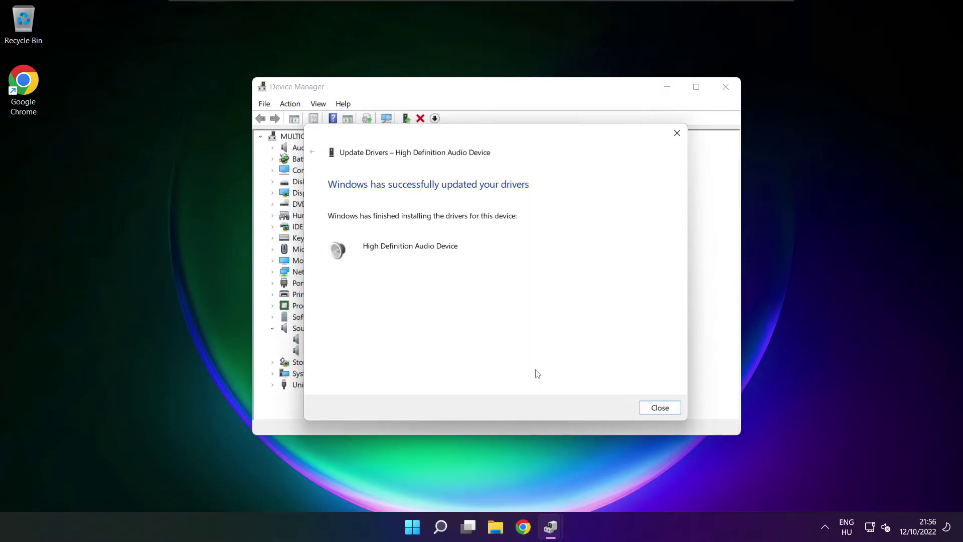
{"action": "left_click", "coordinate": [660, 408]}
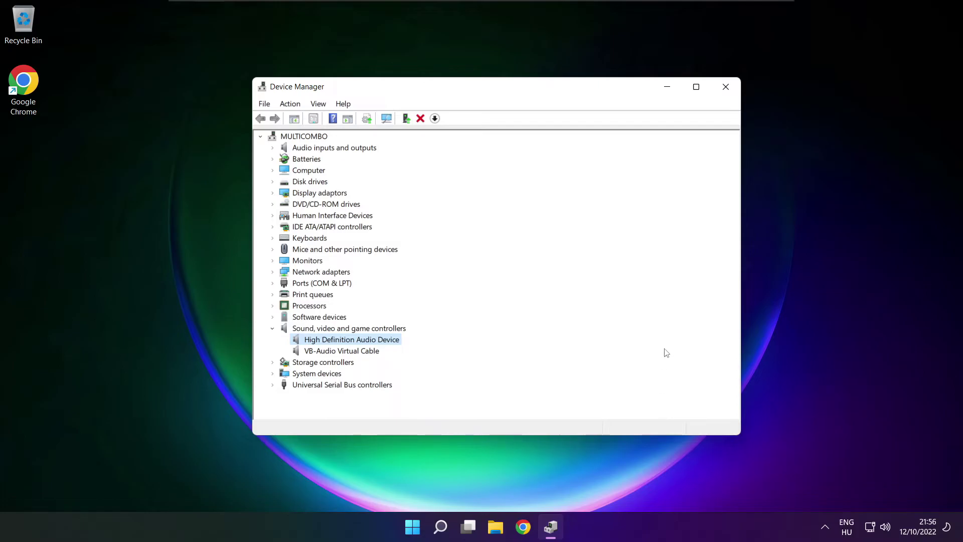
Step: Close Device Manager and bring up the Start menu's power options
{"action": "left_click", "coordinate": [727, 88]}
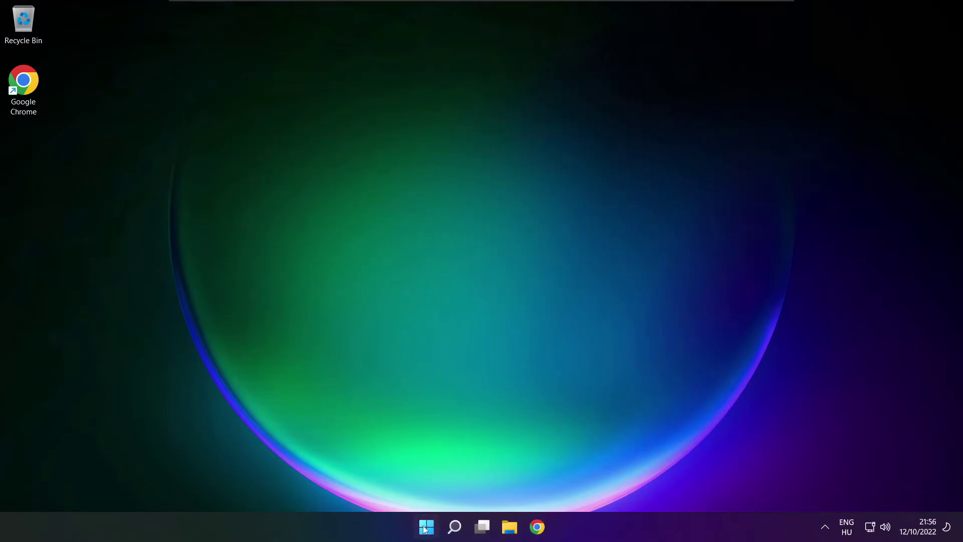
{"action": "left_click", "coordinate": [426, 528]}
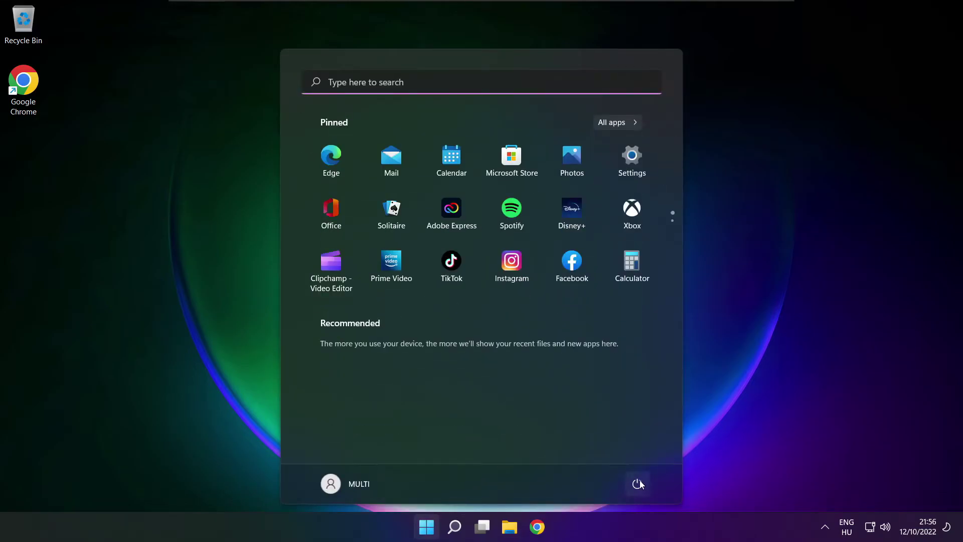
{"action": "left_click", "coordinate": [637, 484]}
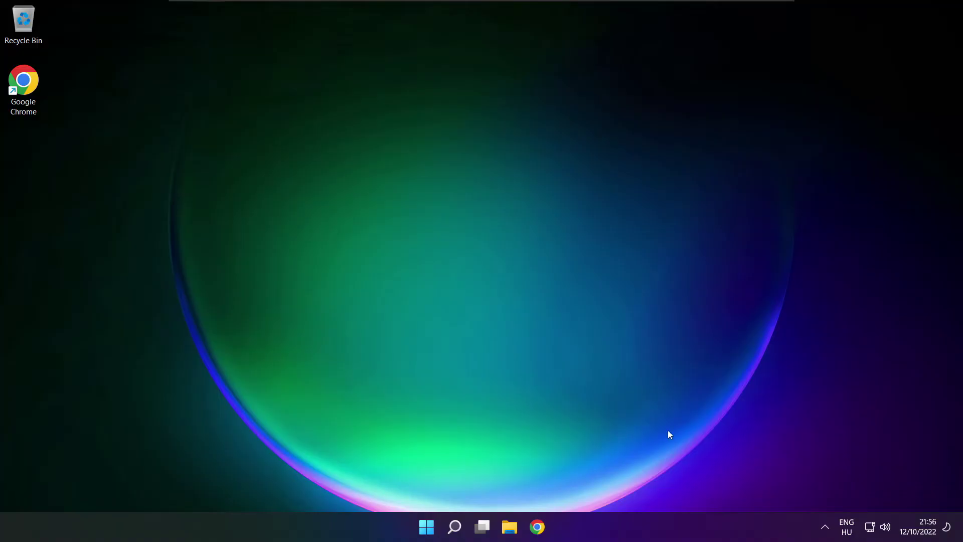
Step: Open Sound settings from the taskbar volume icon and scroll to the Advanced troubleshooting options
{"action": "right_click", "coordinate": [885, 527]}
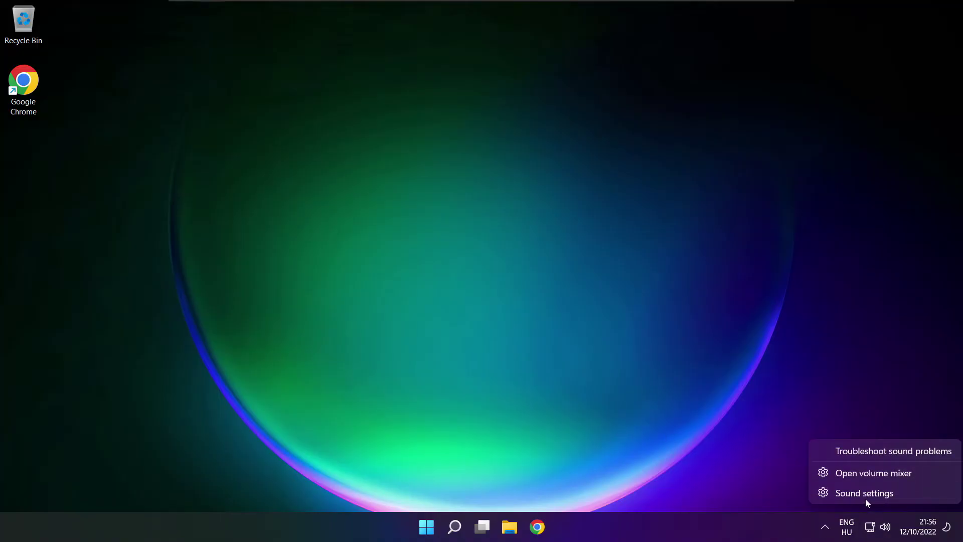
{"action": "left_click", "coordinate": [890, 494]}
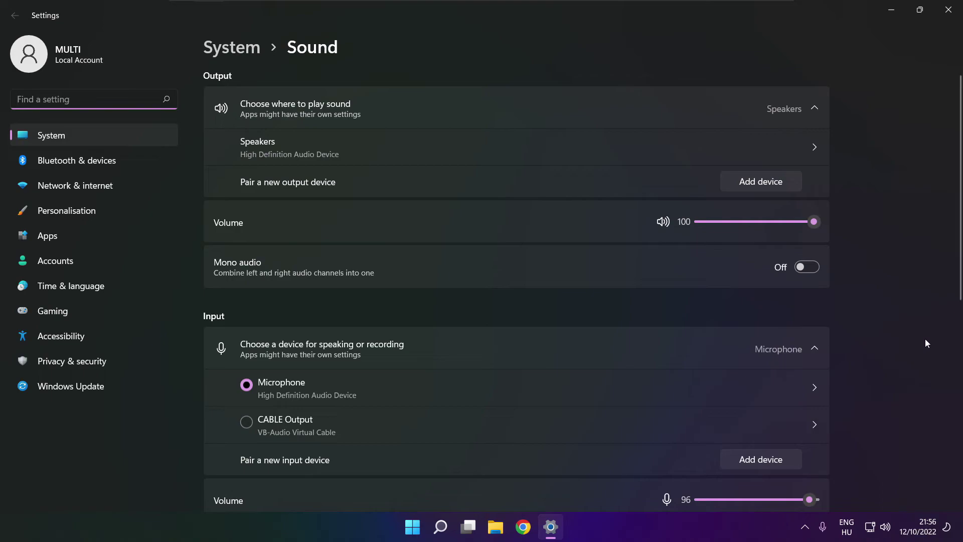
{"action": "scroll", "coordinate": [960, 225], "scroll_direction": "down", "scroll_amount": 6}
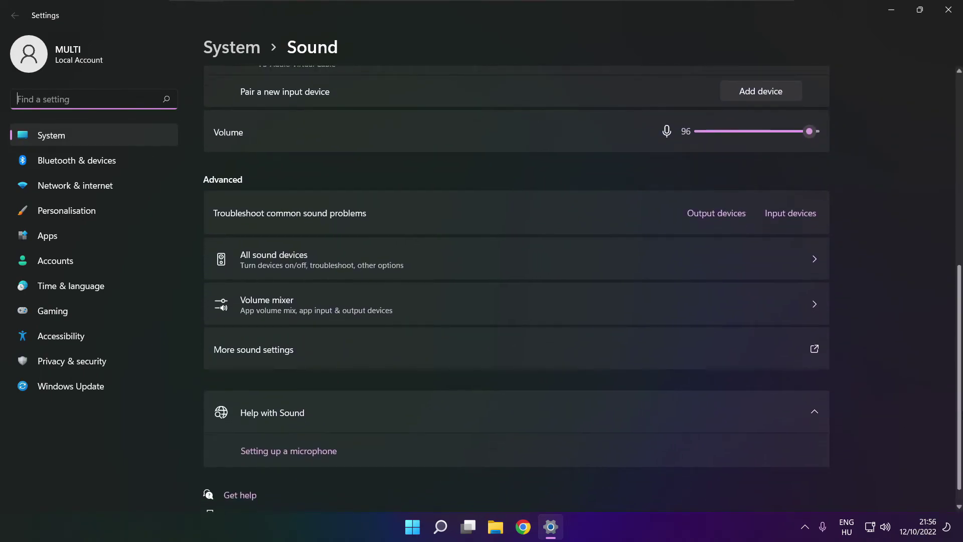
{"action": "scroll", "coordinate": [516, 291], "scroll_direction": "down", "scroll_amount": 1}
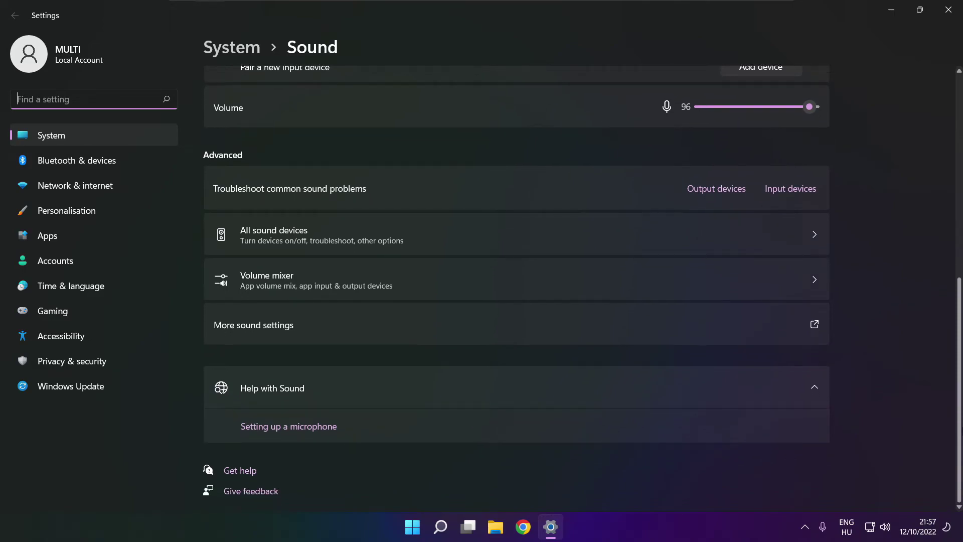
Step: Launch the Playing Audio troubleshooter for output devices from the Sound settings
{"action": "left_click", "coordinate": [720, 195]}
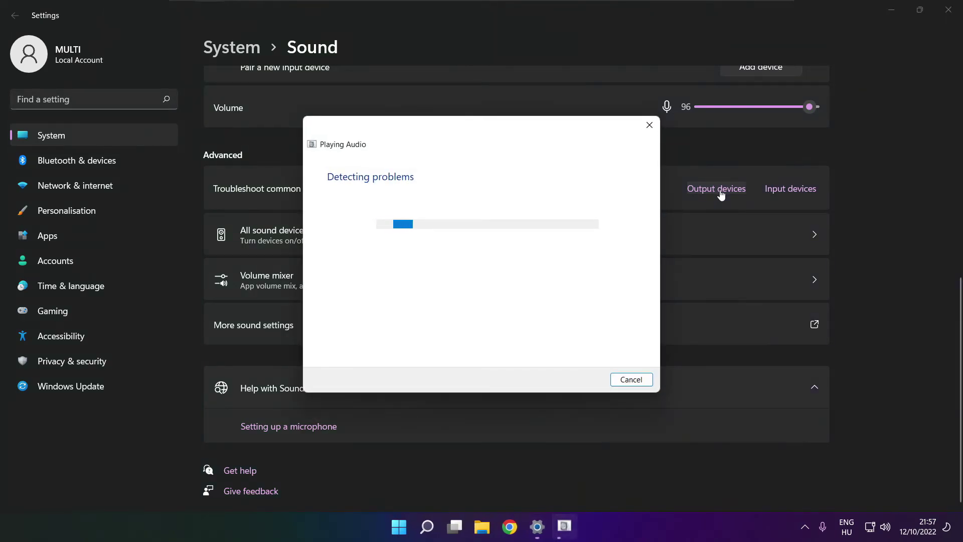